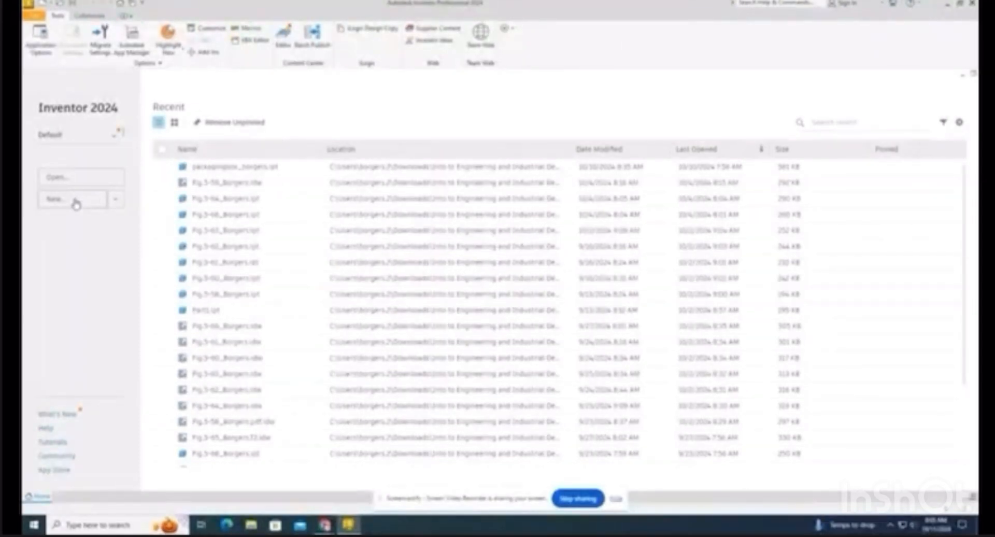
Create a new inch part file from the English Standard (in).ipt template.
left_click(76, 204)
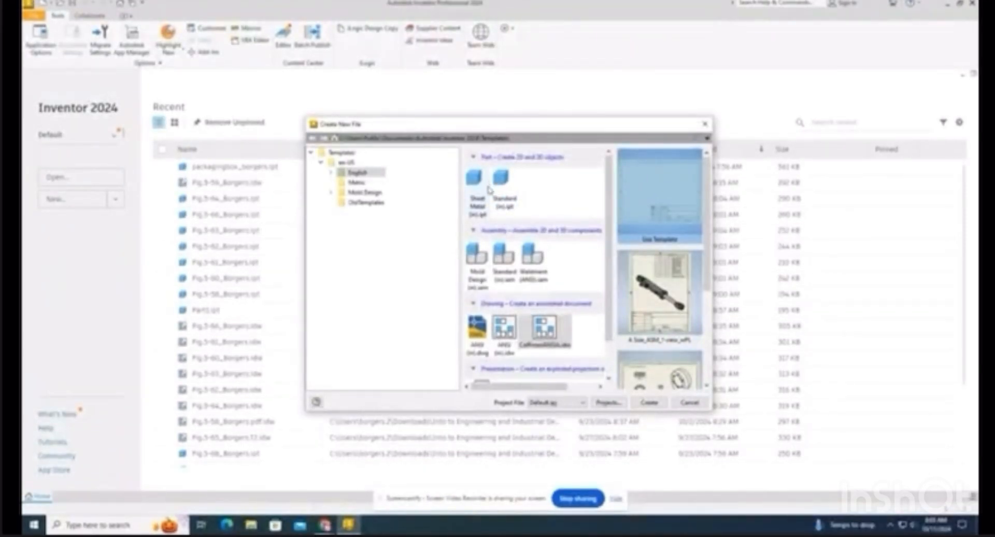
left_click(507, 191)
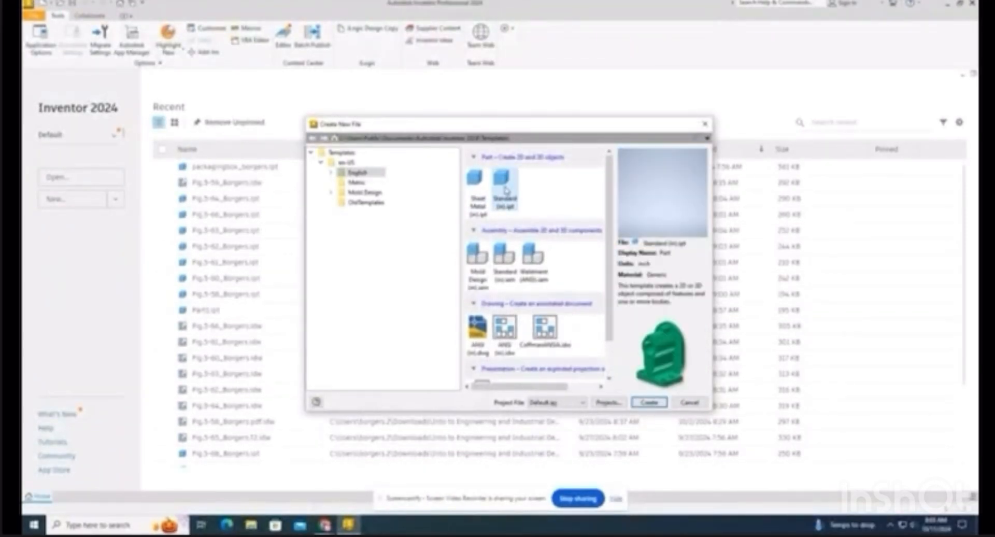
left_click(652, 402)
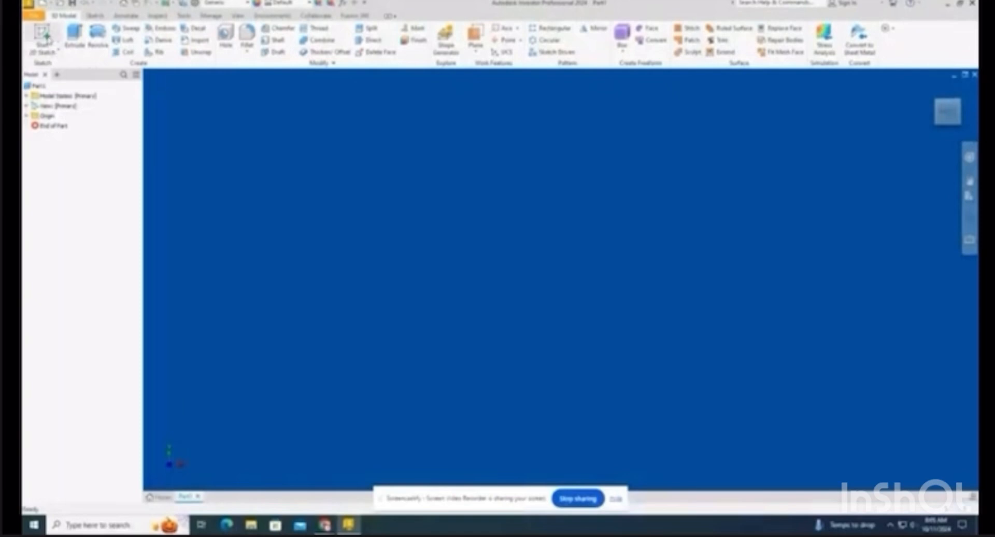
Sketch a rectangle about 0.45 by 0.3 in around the origin on the XY plane and finish the sketch.
left_click(45, 35)
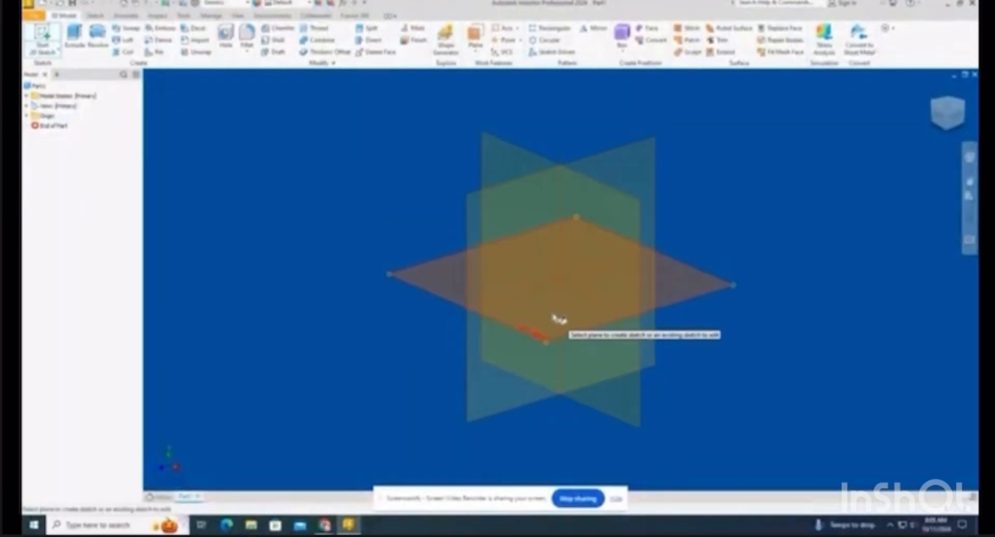
left_click(585, 278)
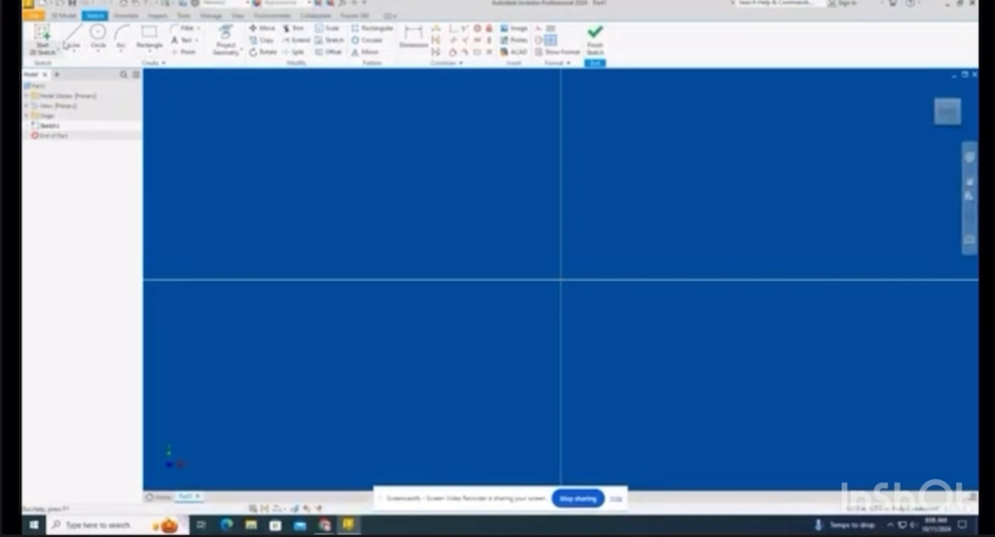
left_click(149, 36)
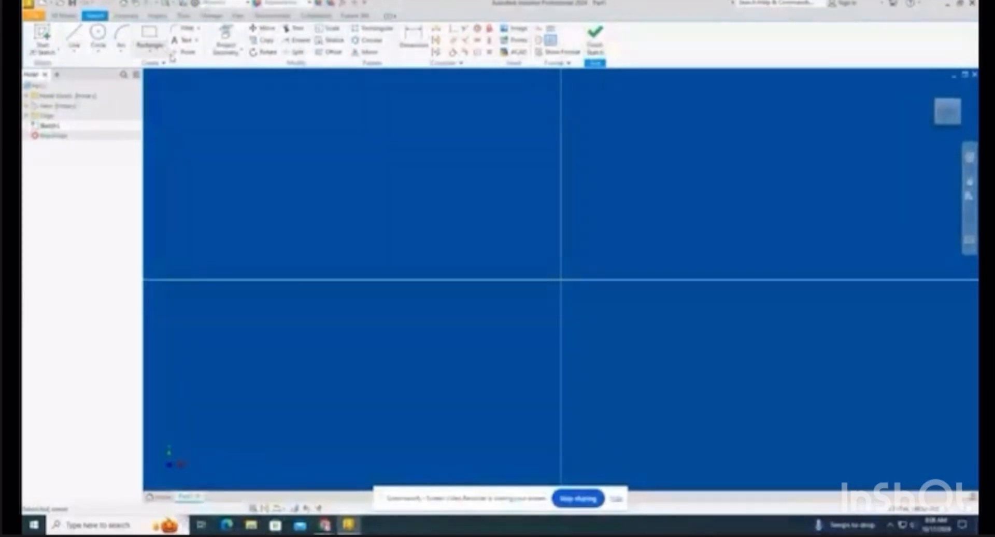
left_click(518, 253)
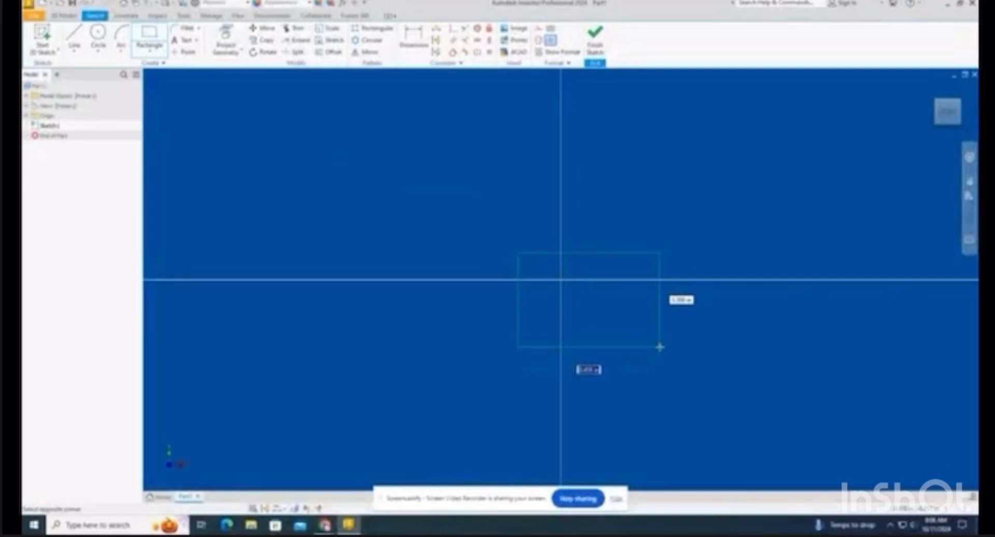
left_click(660, 349)
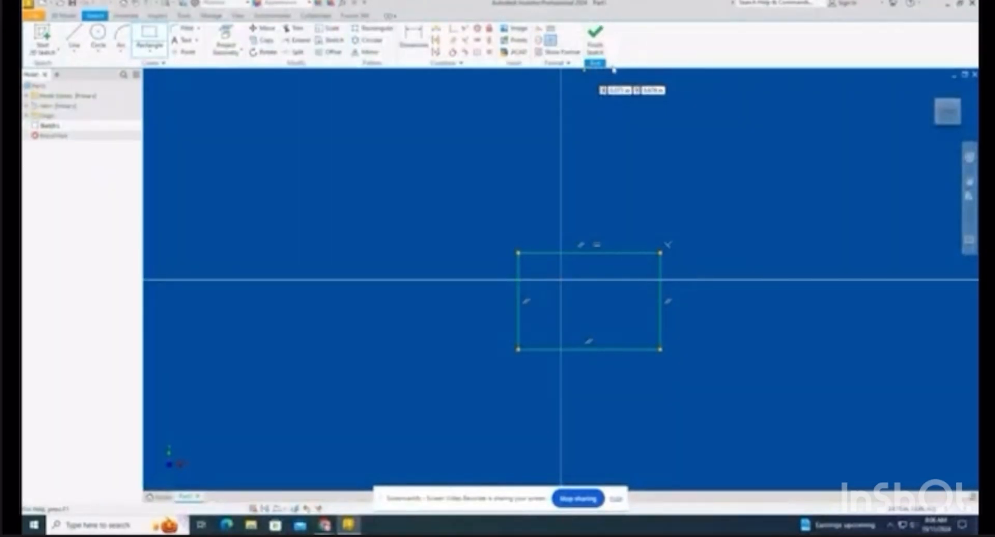
left_click(595, 37)
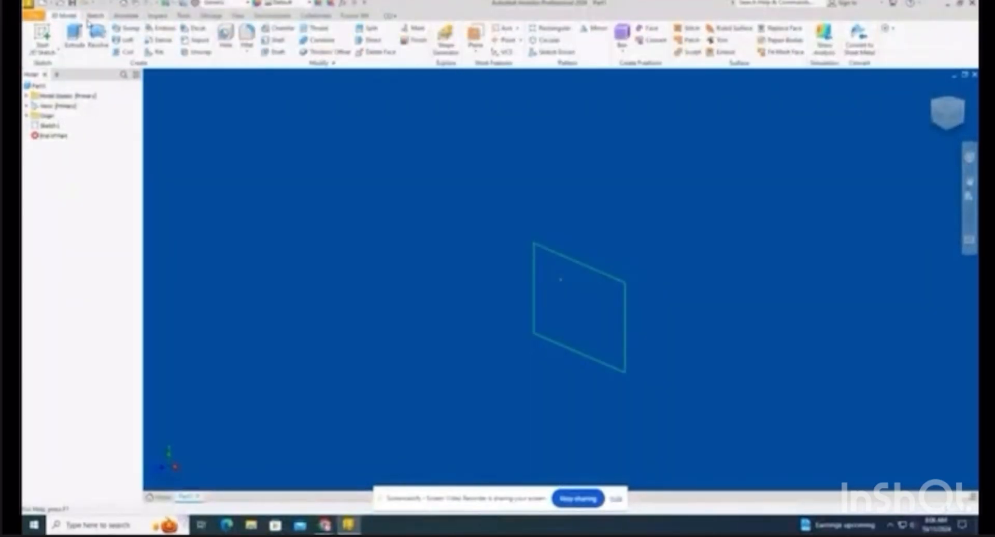
Start extruding the rectangle, trying the flipped, symmetric and asymmetric directions and returning to the default direction.
left_click(82, 45)
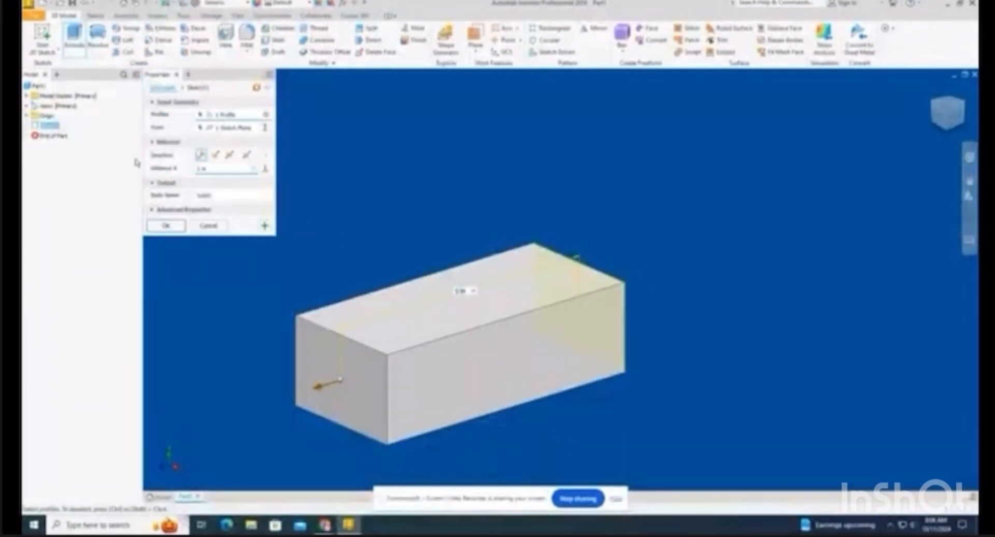
left_click(216, 156)
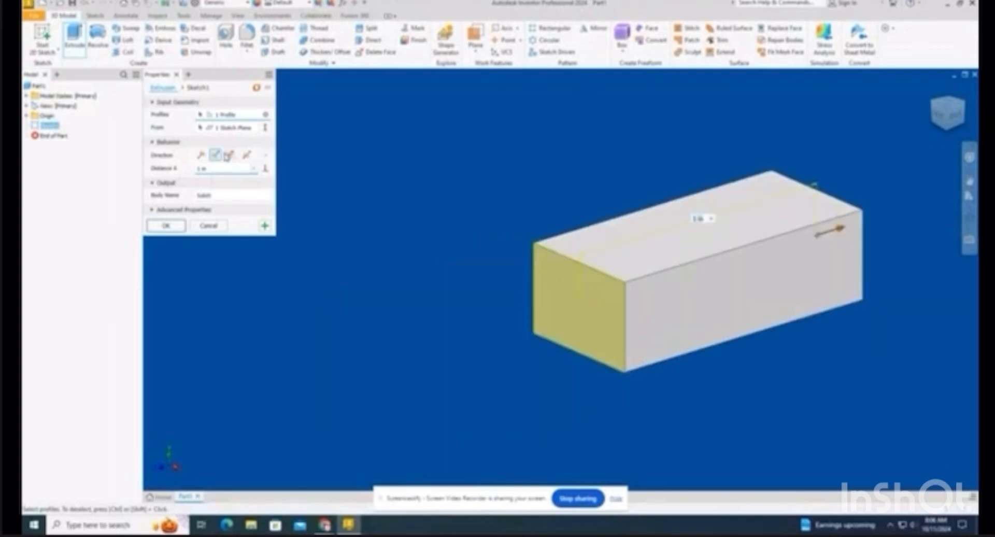
left_click(229, 154)
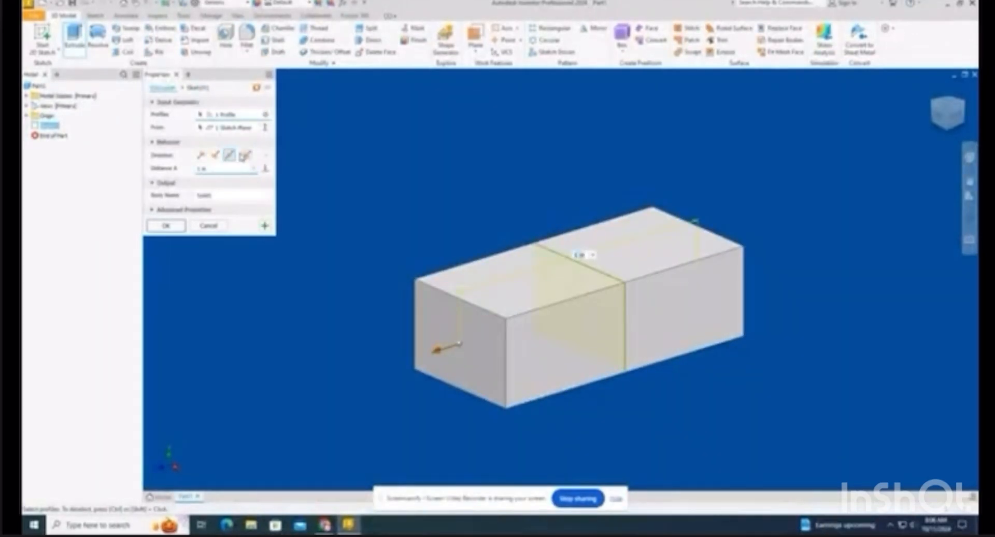
left_click(245, 155)
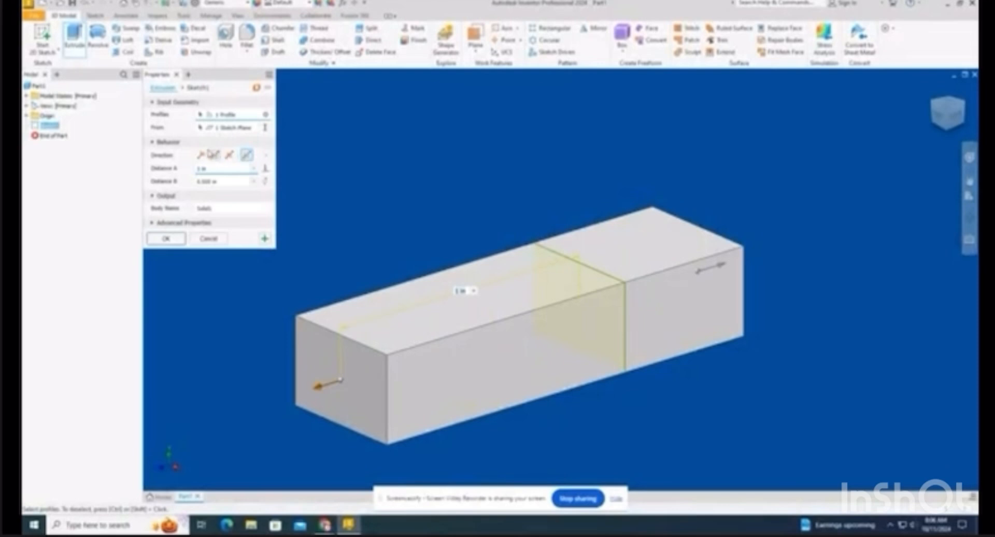
left_click(199, 155)
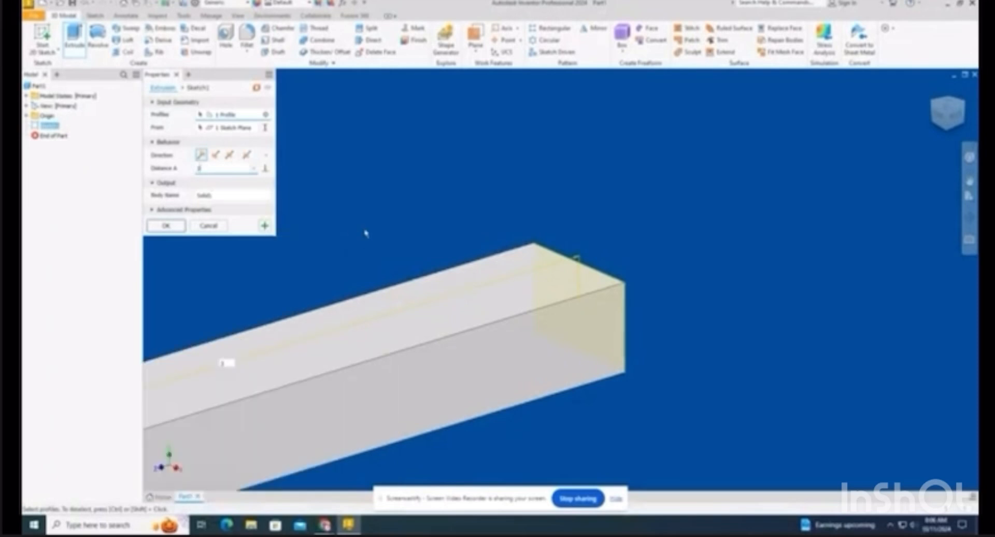
Set the extrusion distance to 0.5 in and complete the solid block.
middle_click_drag(373, 229, 630, 161)
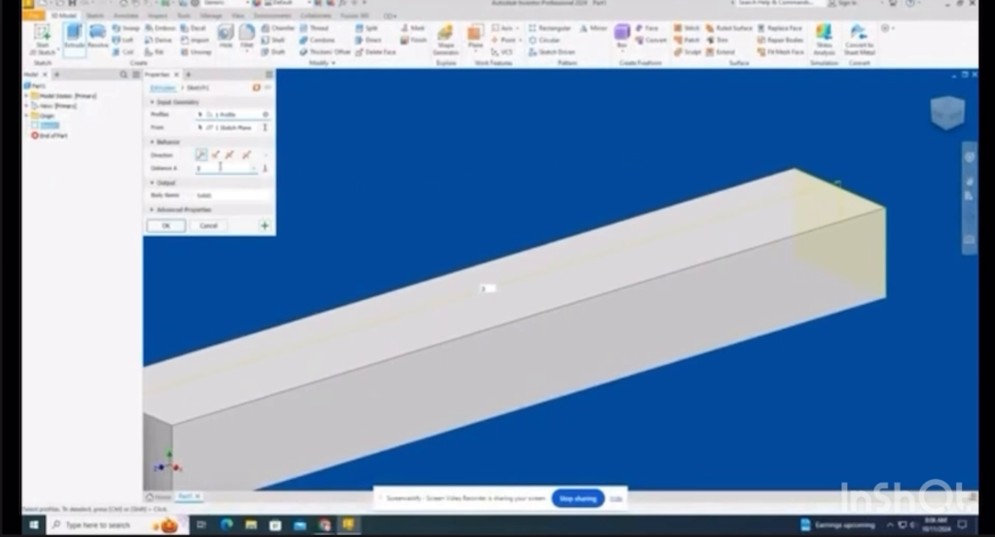
key("BackSpace")
type(".5")
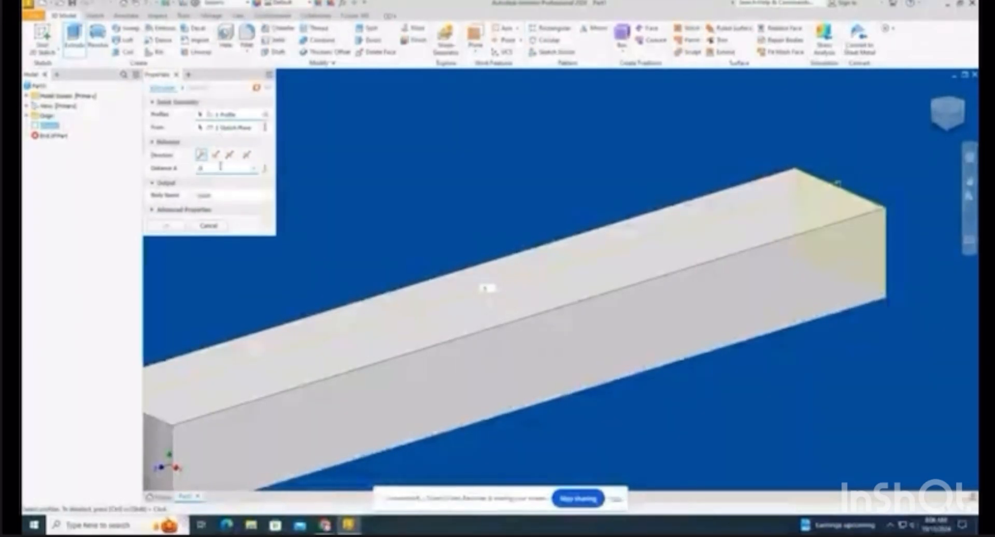
key("Return")
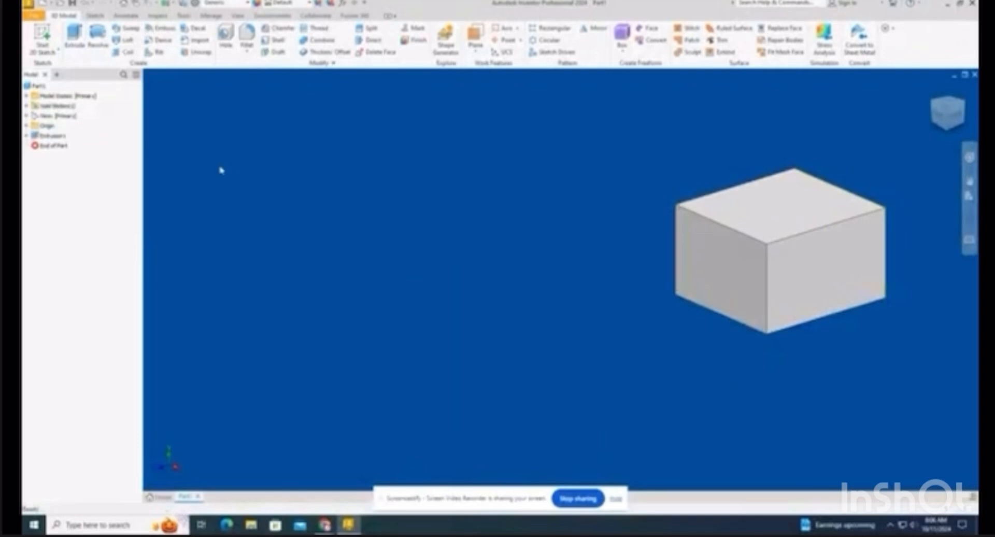
middle_click_drag(493, 254, 578, 240)
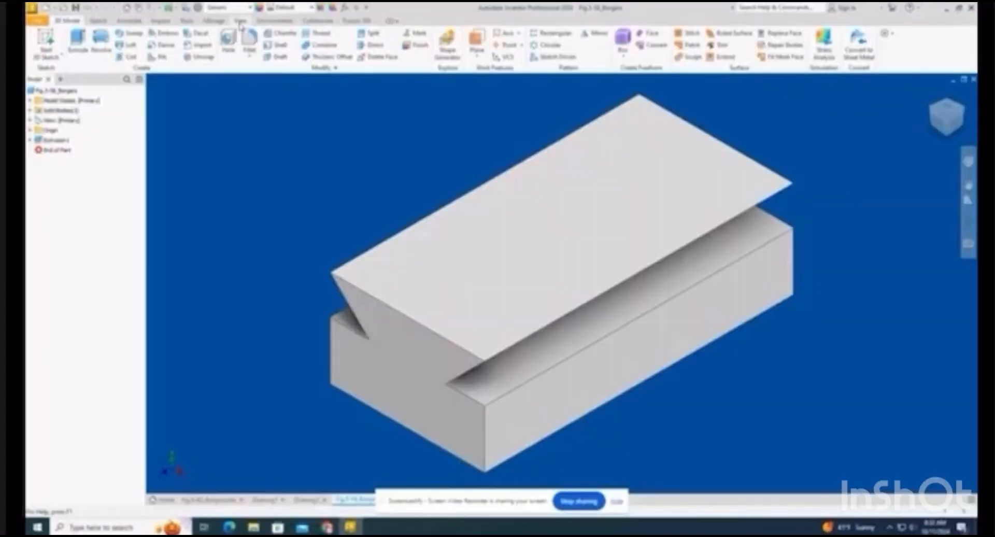
Apply the Realistic visual style to the Fig.5-58 dovetail part.
left_click(240, 21)
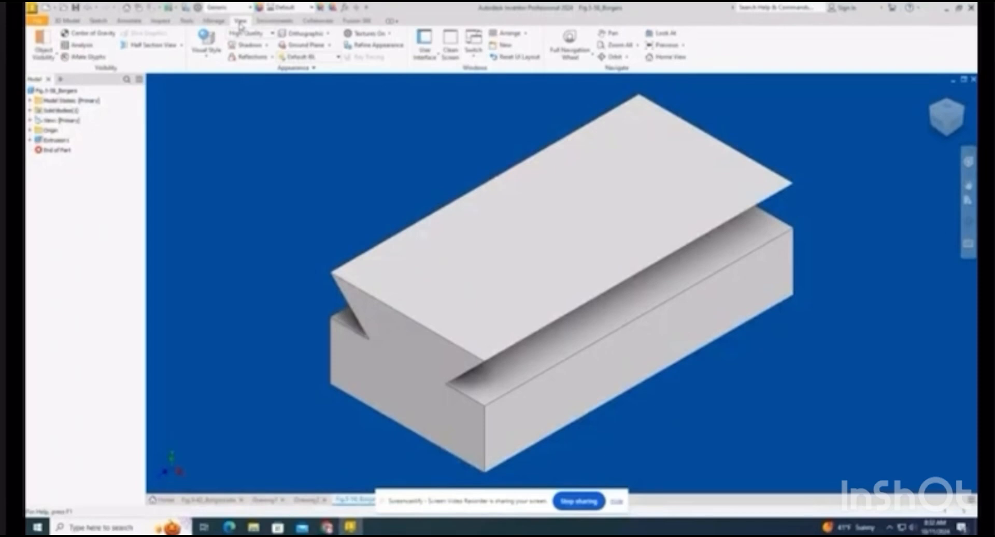
left_click(208, 60)
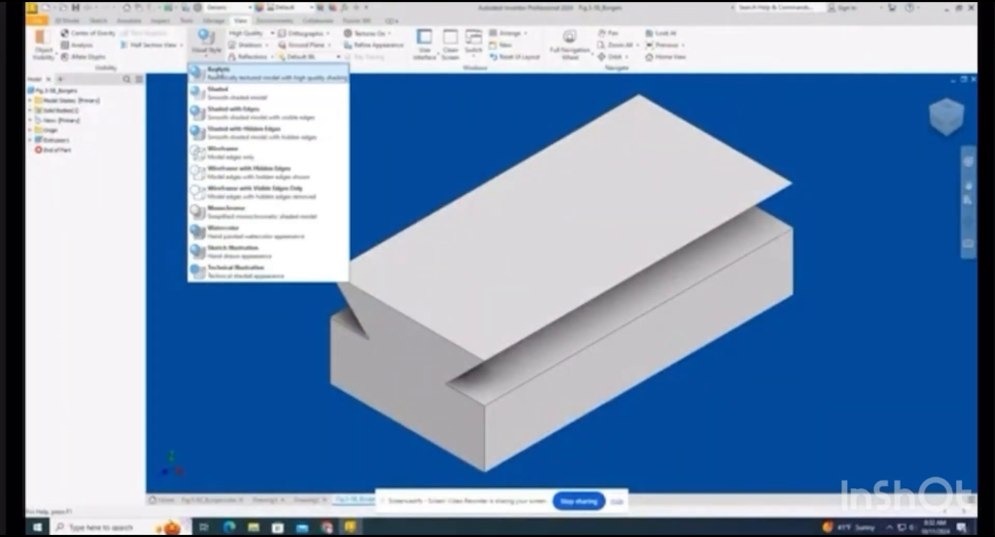
left_click(220, 70)
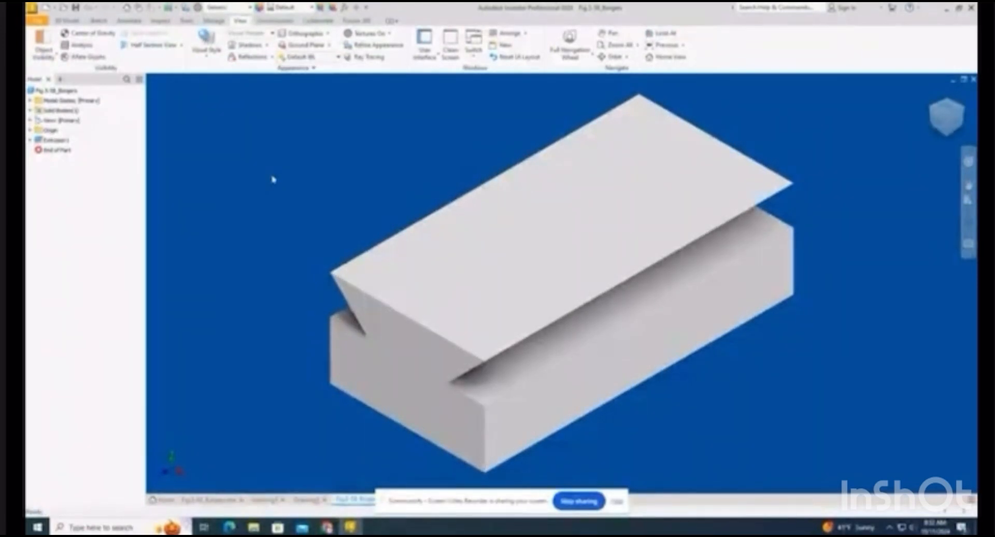
mouse_move(273, 175)
middle_mouse_down("shift")
mouse_move(293, 164)
mouse_move(396, 175)
mouse_move(401, 186)
mouse_move(344, 178)
middle_mouse_up("shift")
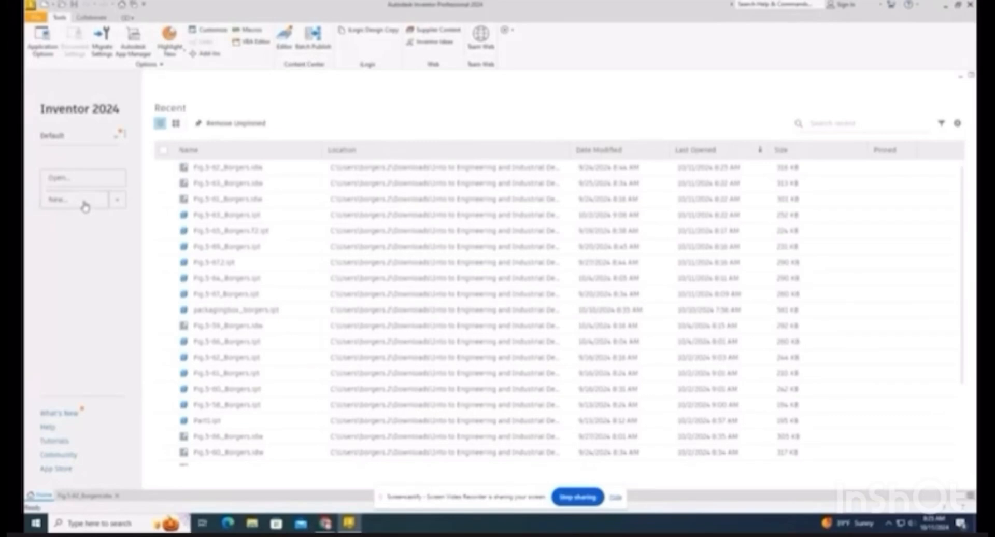
Create a new drawing from the CoffmanANSIA.idw template.
left_click(85, 206)
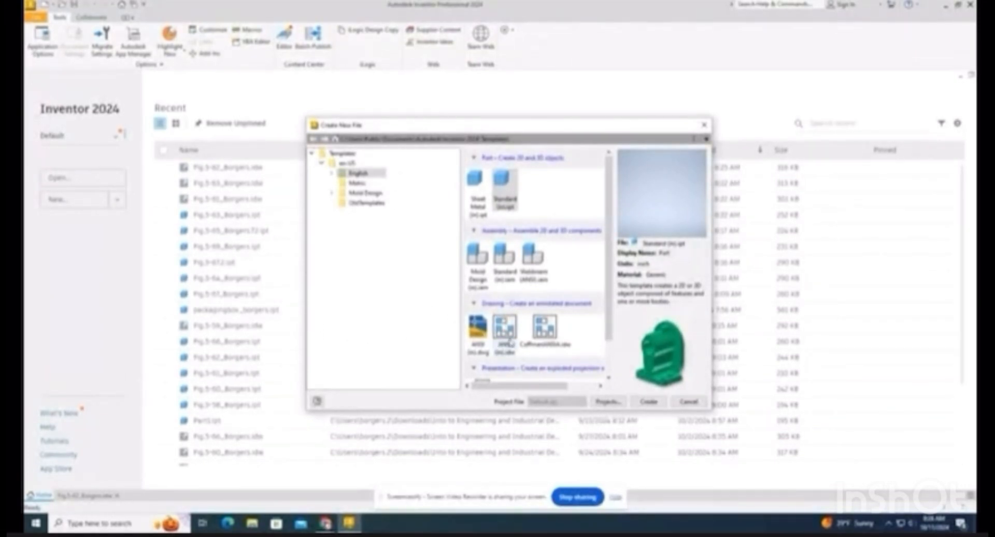
double_click(546, 337)
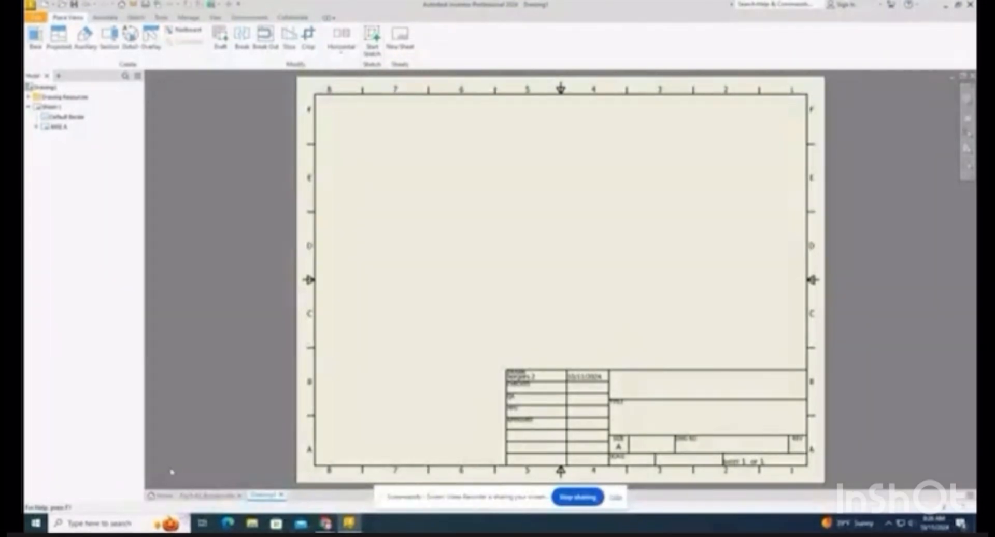
Create another drawing from the standard ANSI (in).idw template, and switch to the open Fig.5-62 pivot arm drawing.
left_click(162, 495)
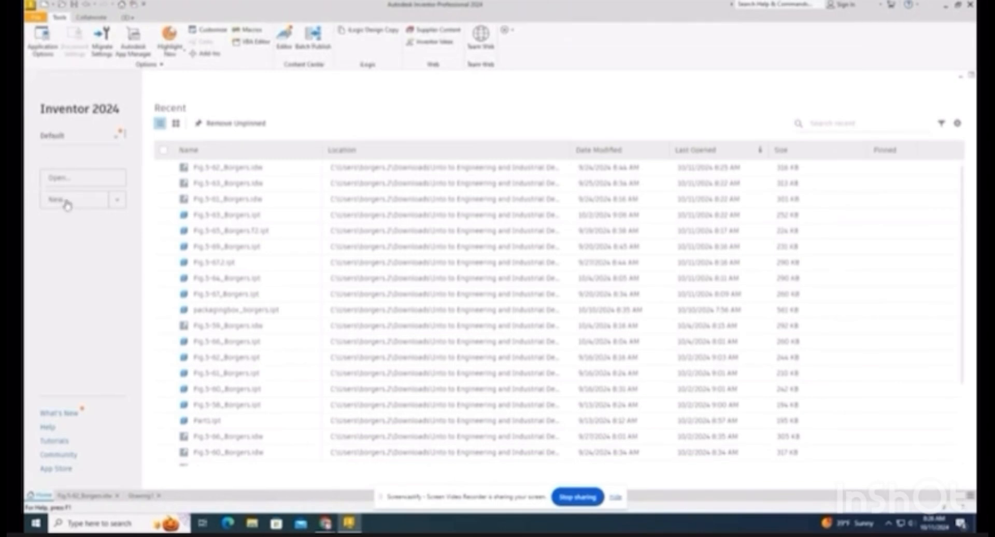
left_click(66, 204)
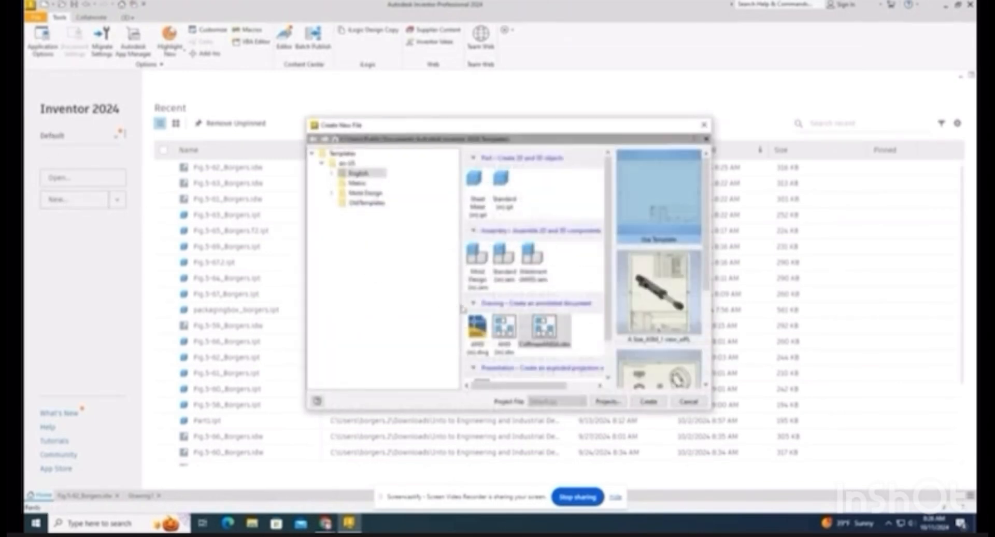
left_click(504, 334)
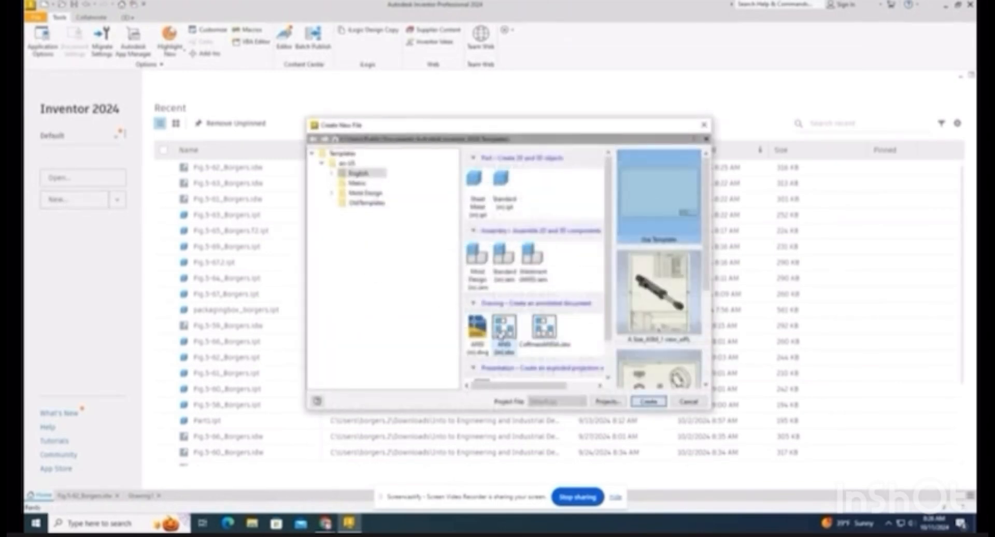
left_click(648, 402)
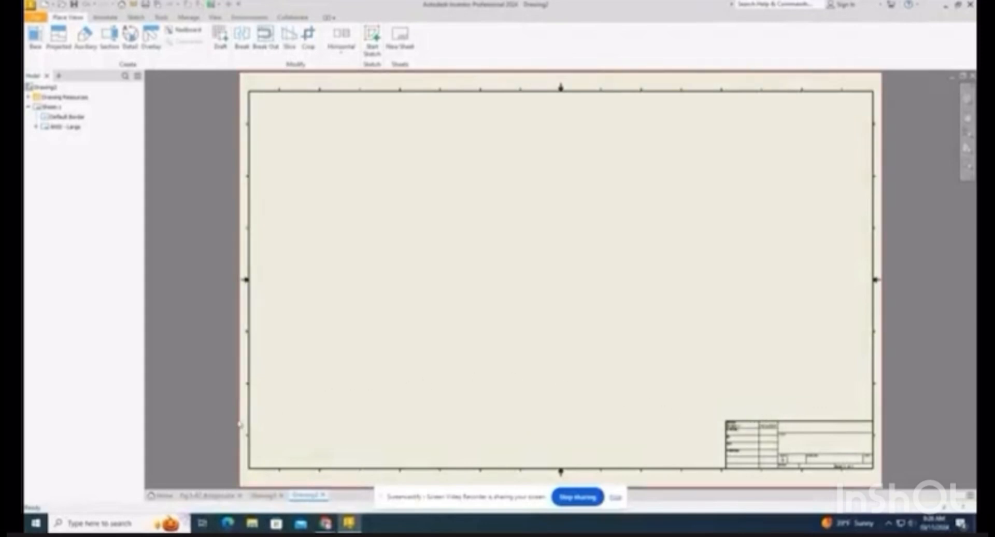
left_click(197, 496)
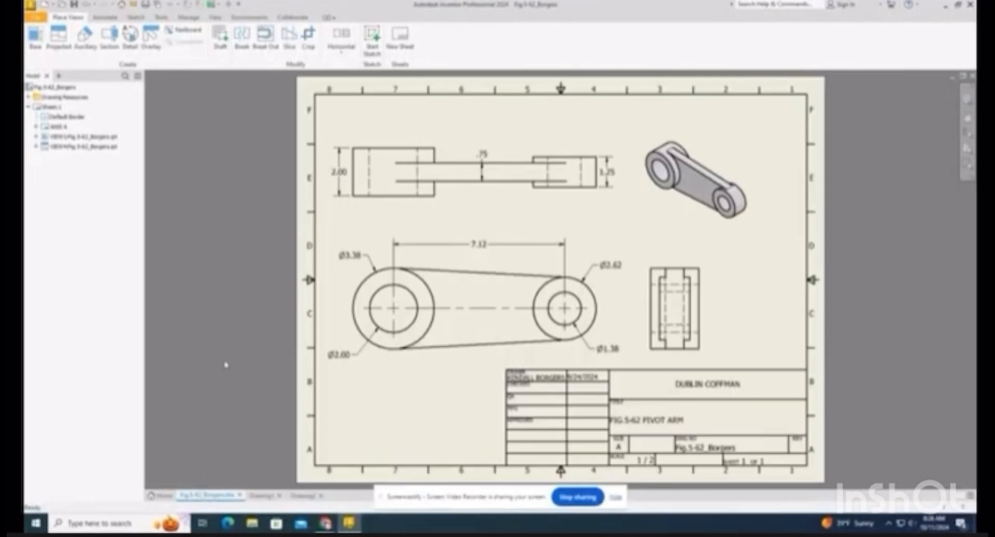